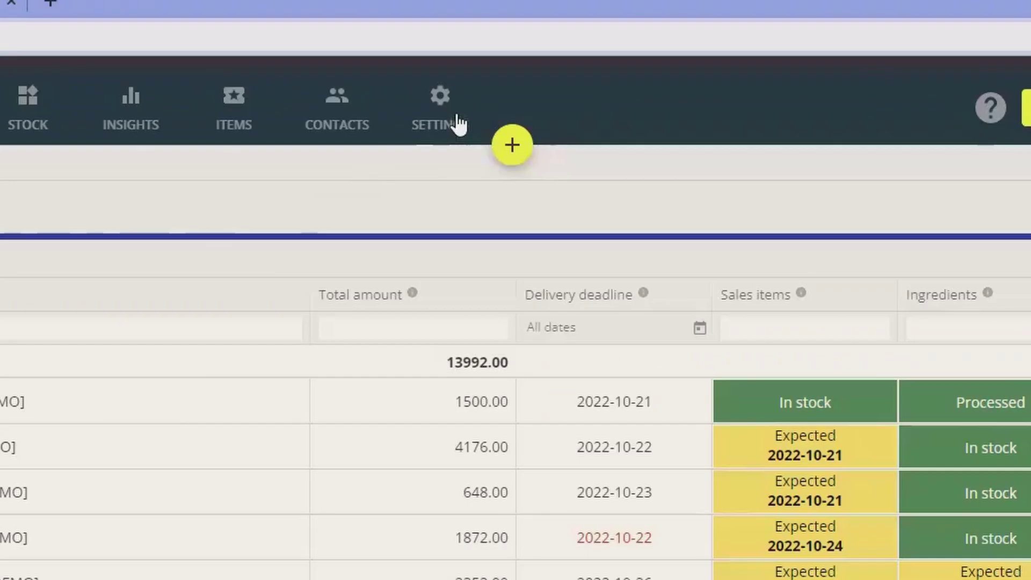
# Authorise the QuickBooks connection from Settings > Integrations on the Intuit page.
pyautogui.click(457, 124)
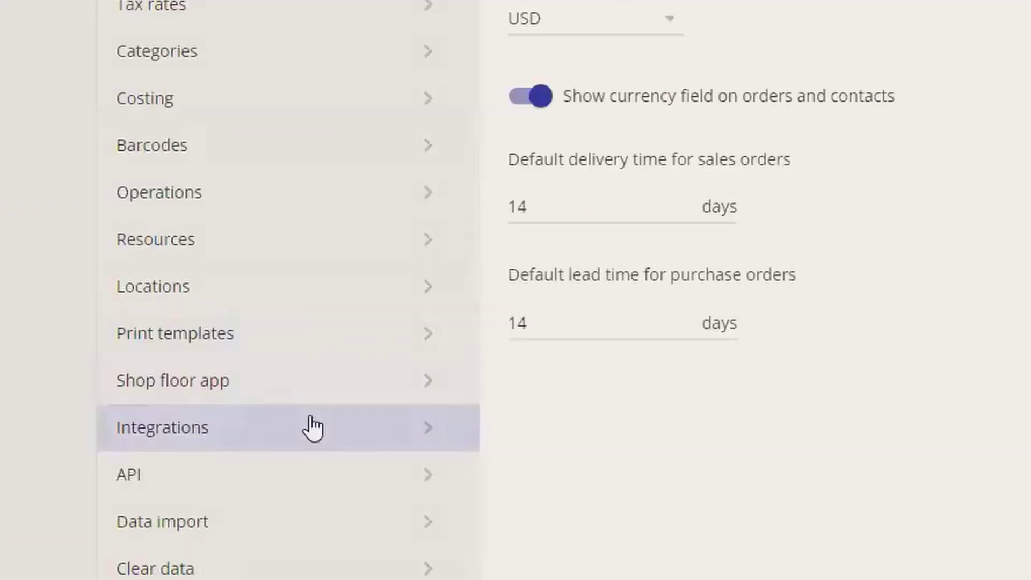
pyautogui.click(264, 353)
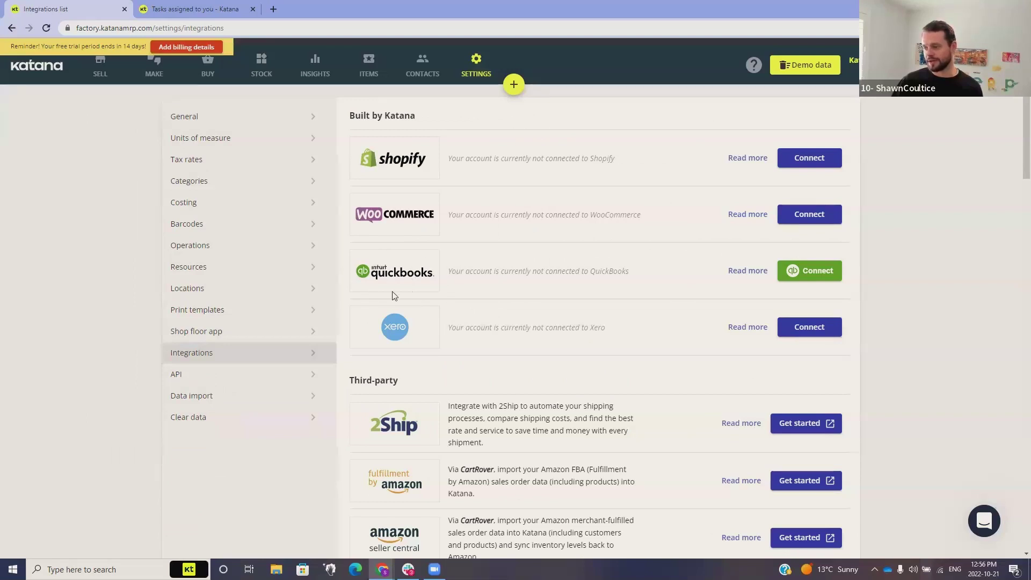
pyautogui.click(803, 273)
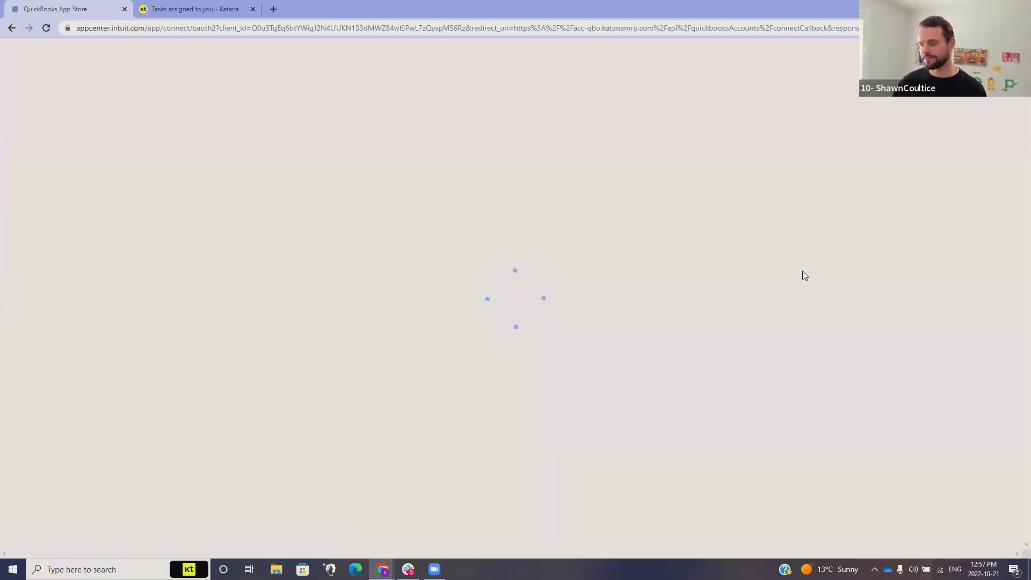
pyautogui.click(678, 317)
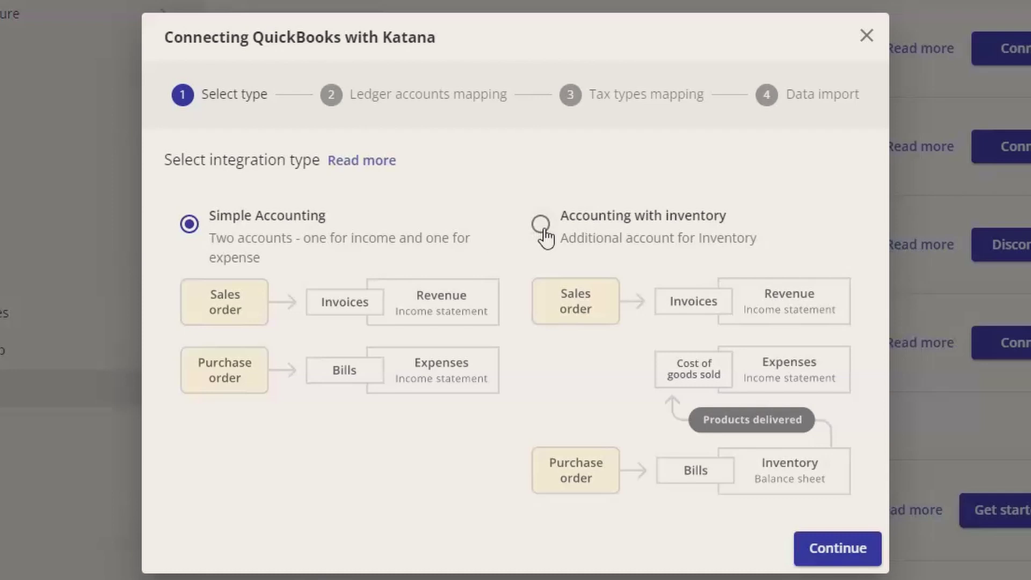
# Choose Accounting with inventory; map income to Sales, inventory to A/R, cost to Uncategorized Expense.
pyautogui.click(542, 224)
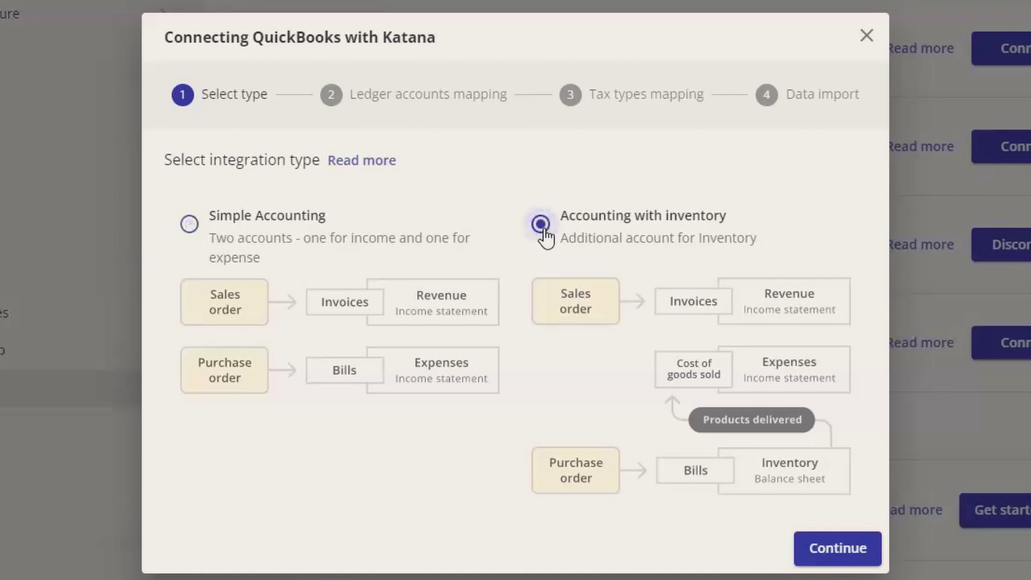
pyautogui.click(858, 548)
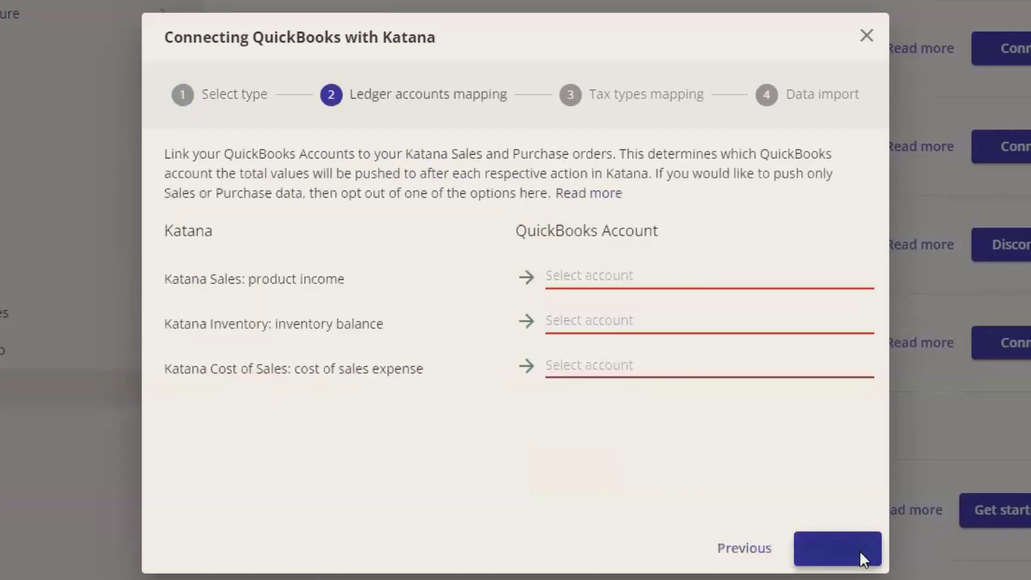
pyautogui.click(655, 278)
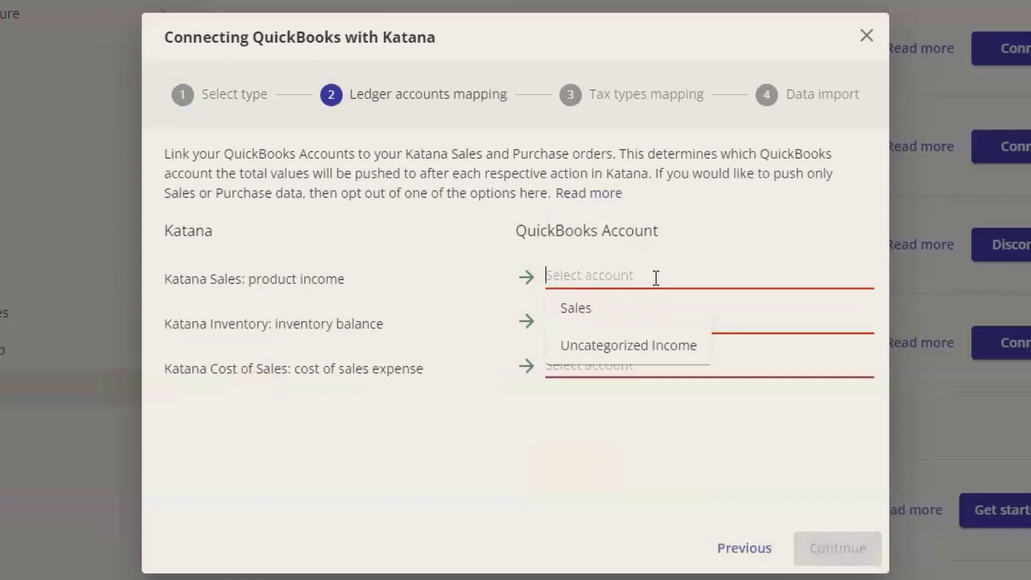
pyautogui.click(642, 314)
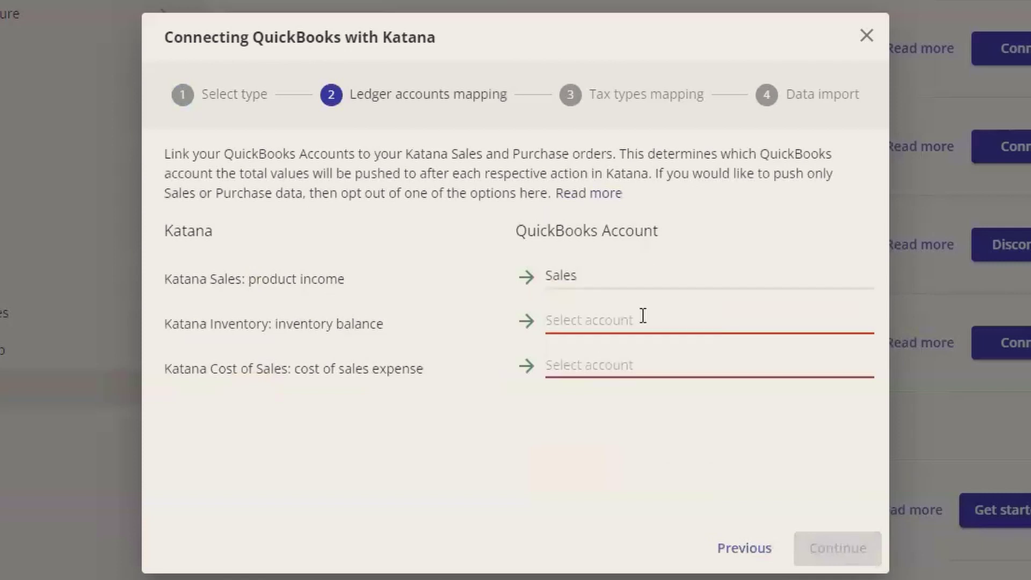
pyautogui.click(639, 319)
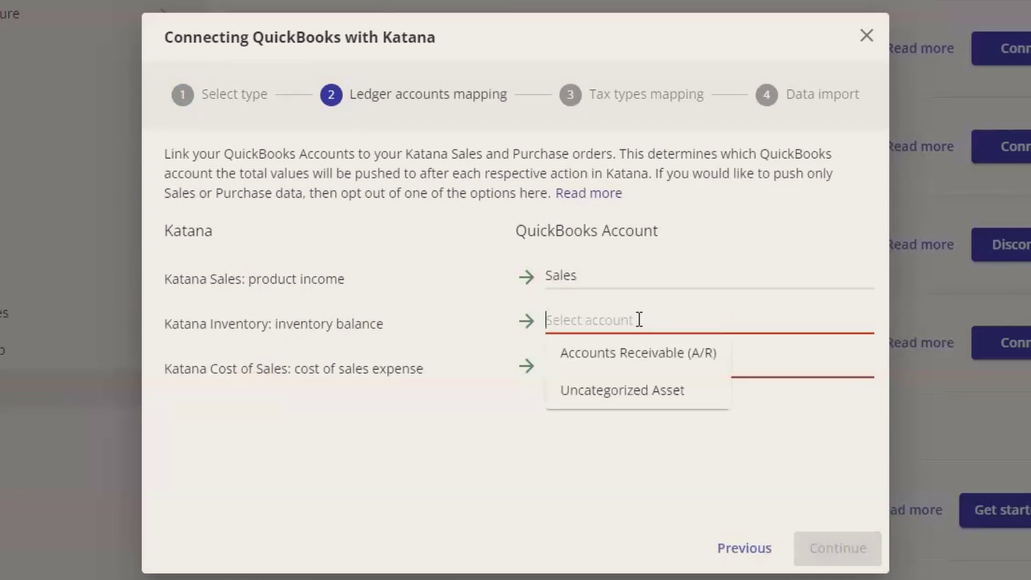
pyautogui.click(651, 368)
pyautogui.click(587, 370)
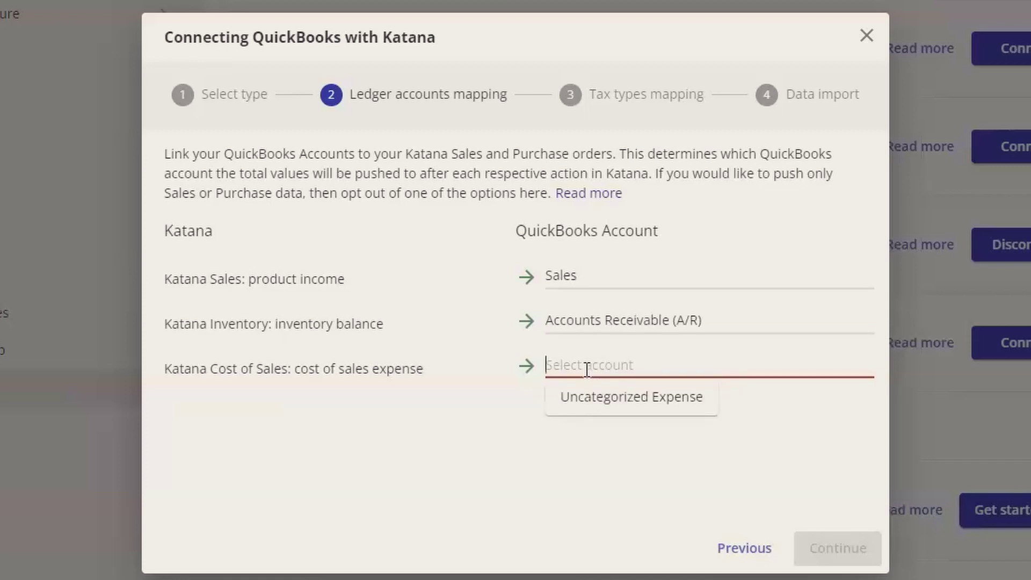
pyautogui.click(589, 398)
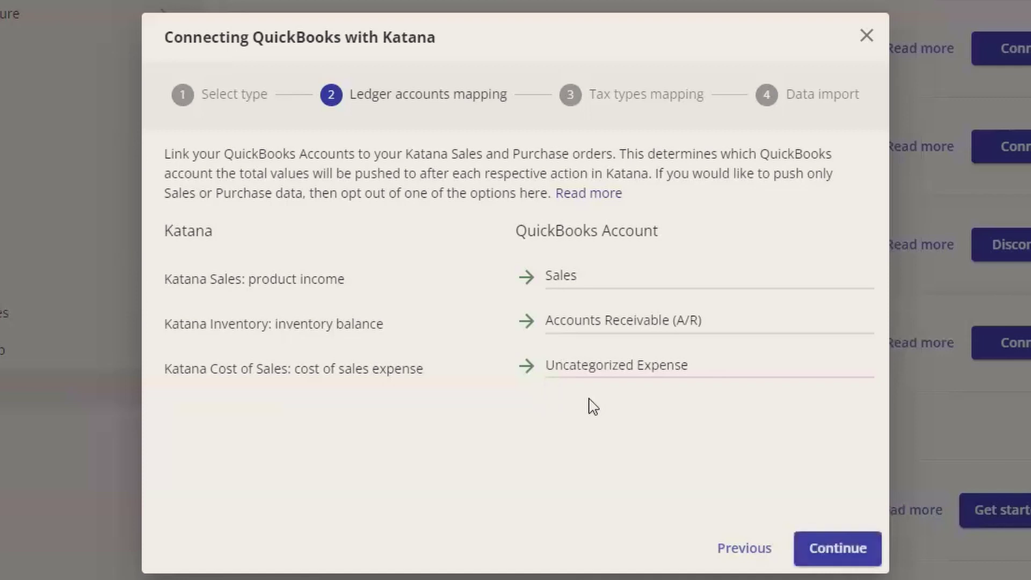
# Map the VAT tax type to a QuickBooks tax type and advance to Data import.
pyautogui.click(862, 558)
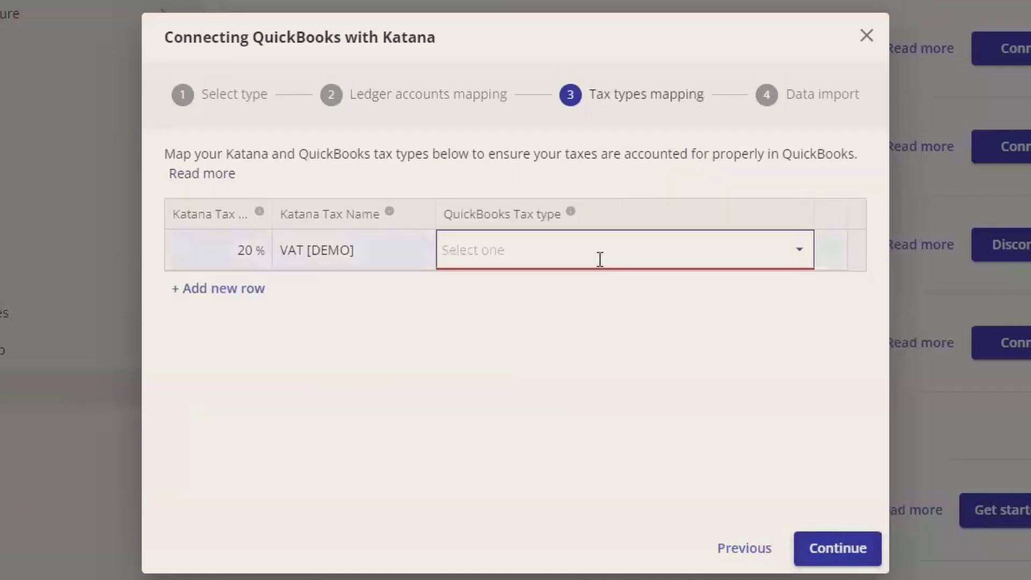
pyautogui.click(686, 254)
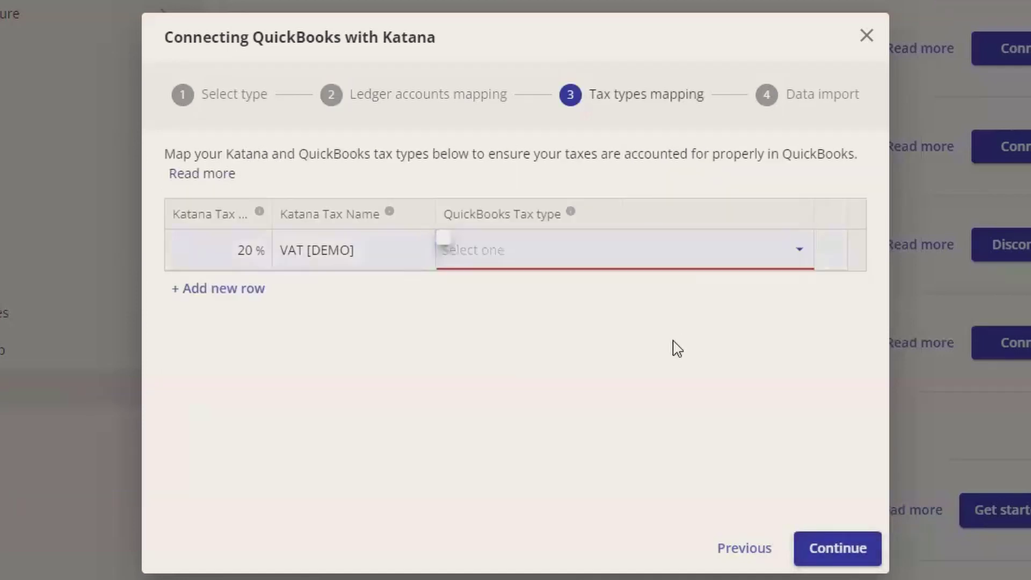
pyautogui.click(843, 548)
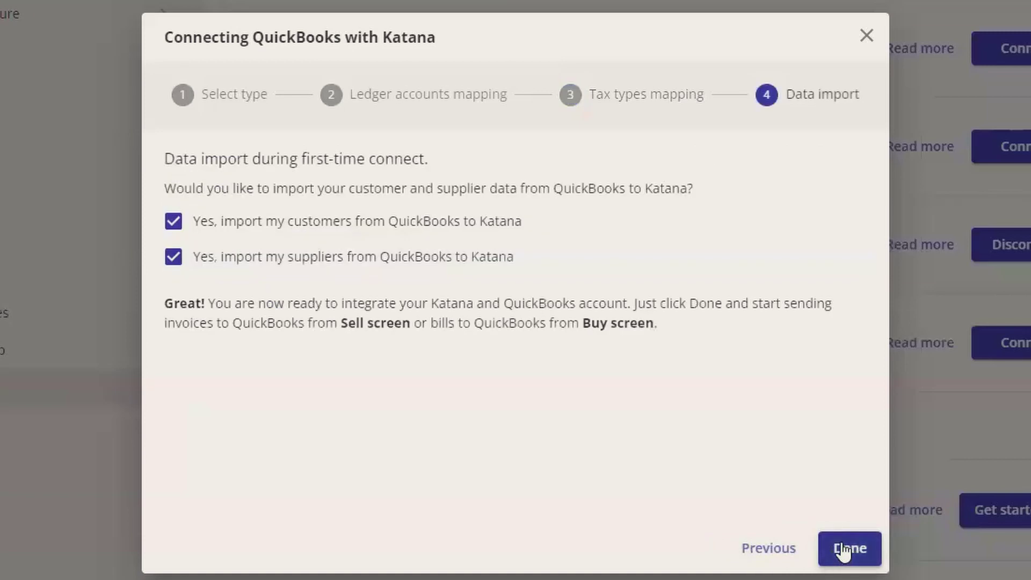
# Finish the QuickBooks setup and return to the SELL sales orders list.
pyautogui.click(843, 549)
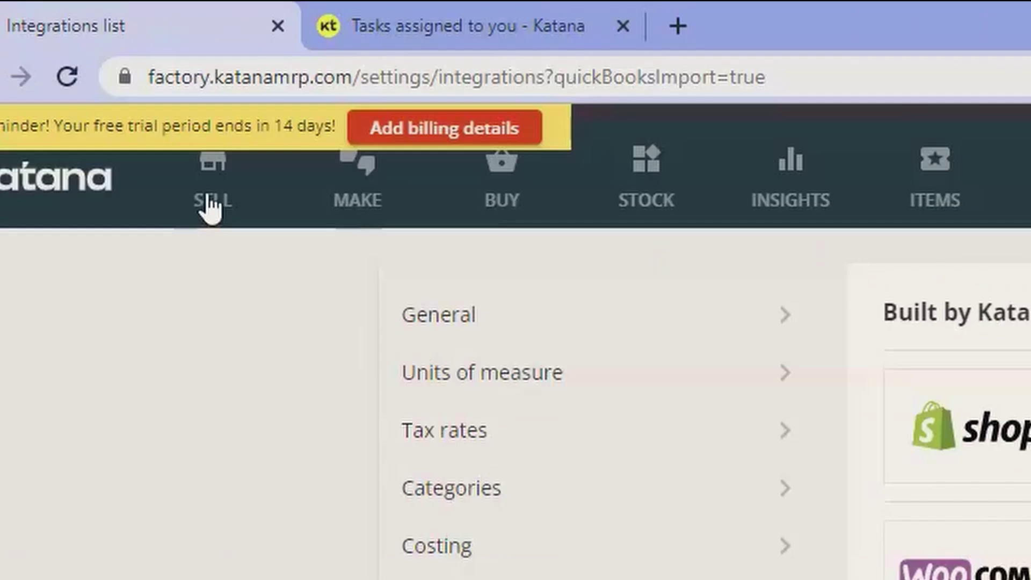
pyautogui.click(100, 72)
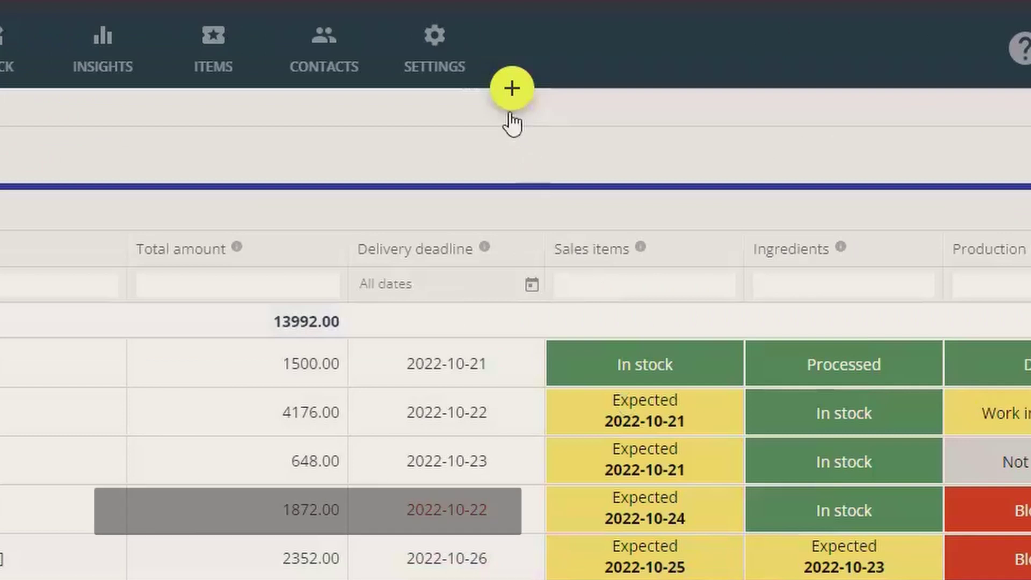
# Start a new sales order and set the demo customer on it.
pyautogui.click(511, 85)
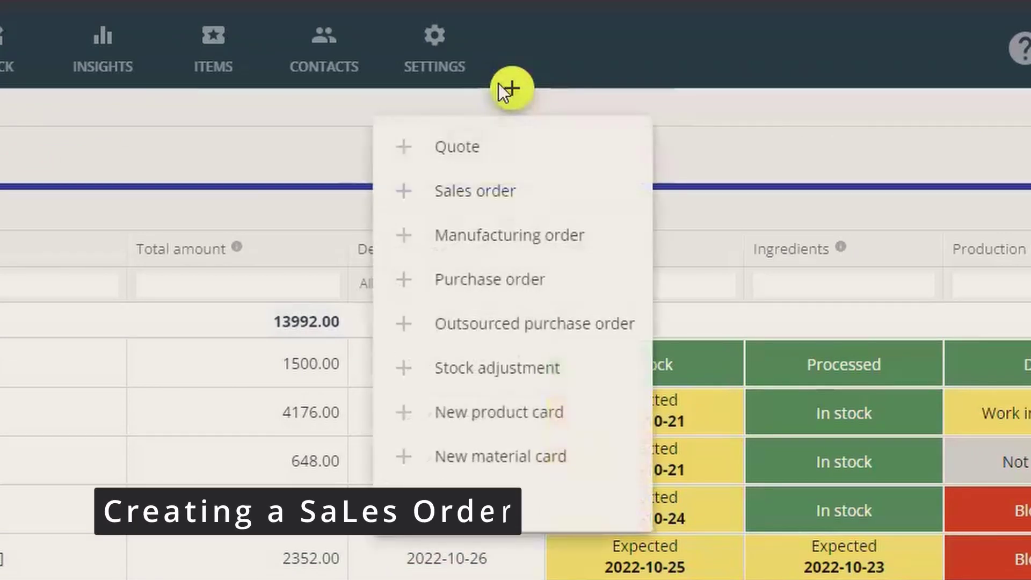
pyautogui.click(496, 204)
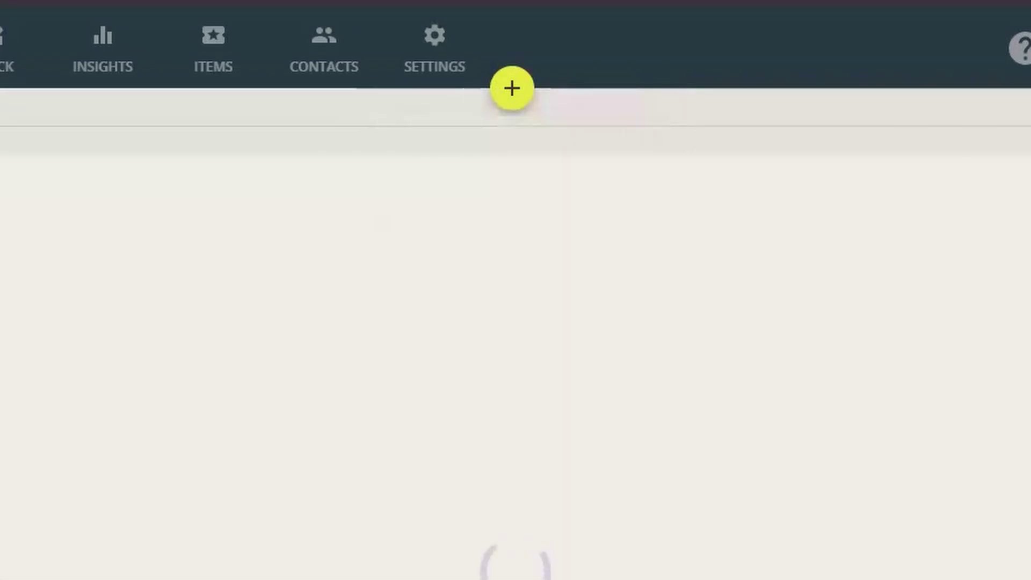
pyautogui.write('mar')
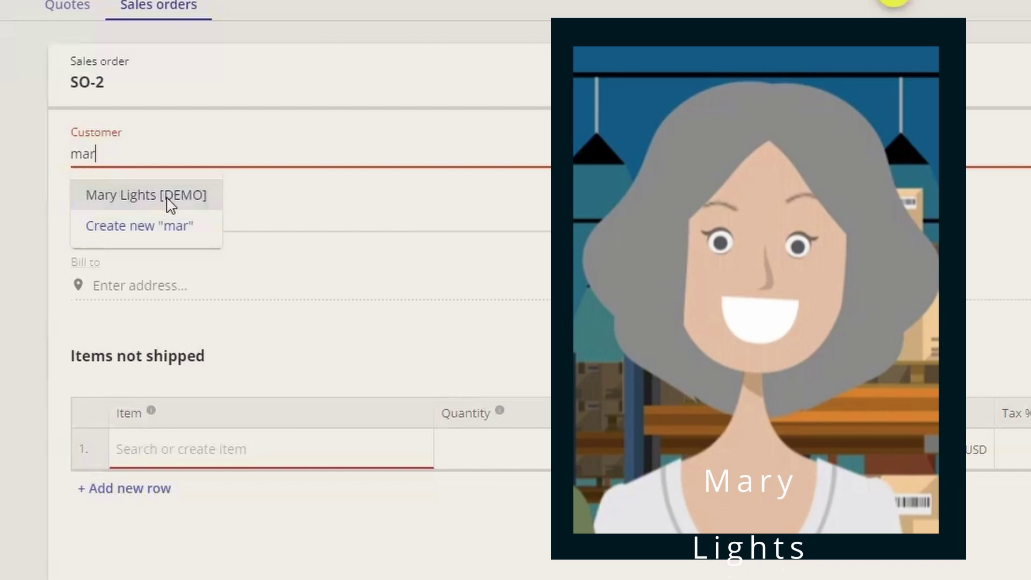
pyautogui.click(95, 204)
# Add a [LC] Lounge chair [DEMO] line via the 'chai' search and select its quantity.
pyautogui.click(221, 451)
pyautogui.write('ch')
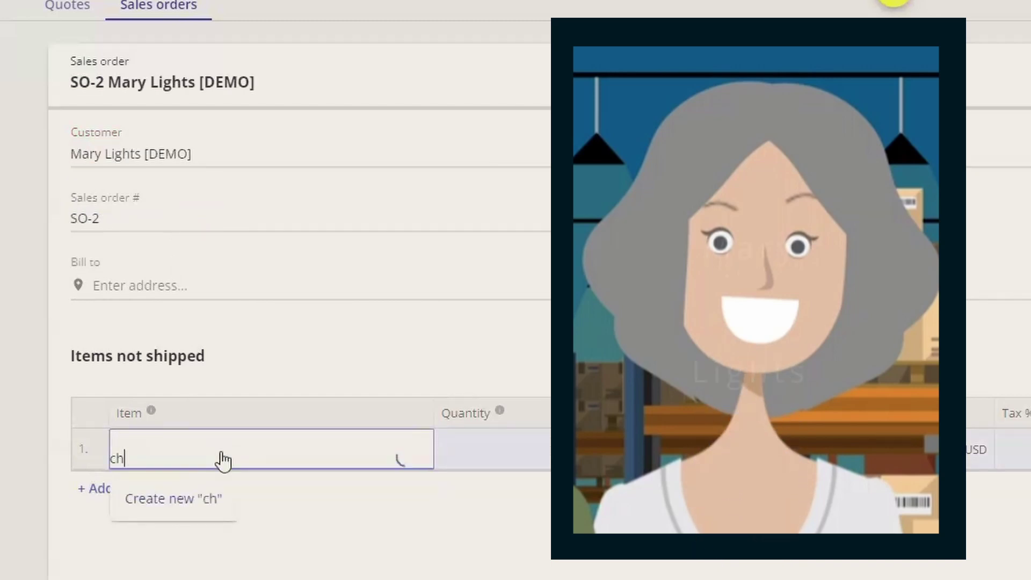
pyautogui.write('ai')
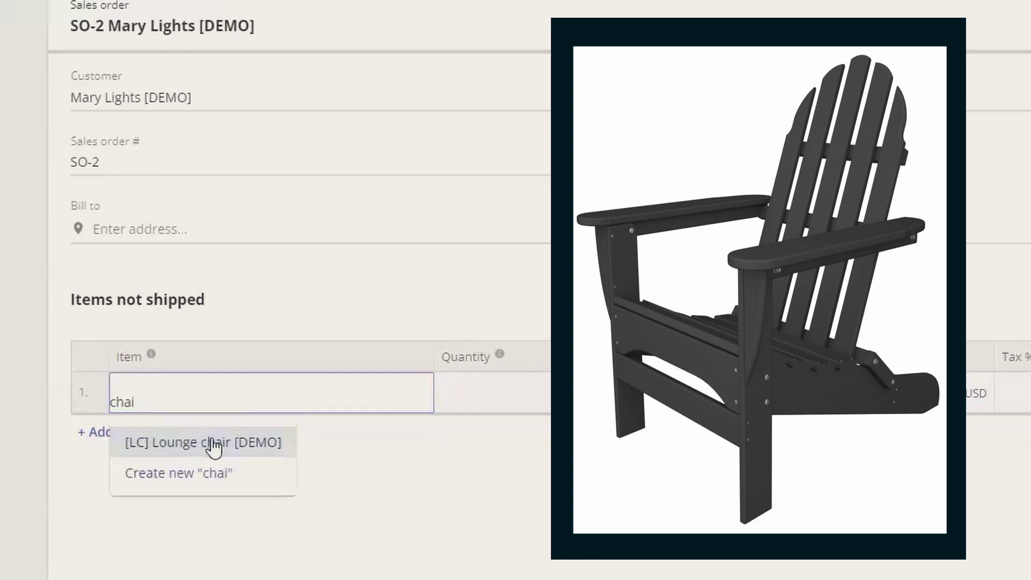
pyautogui.click(216, 442)
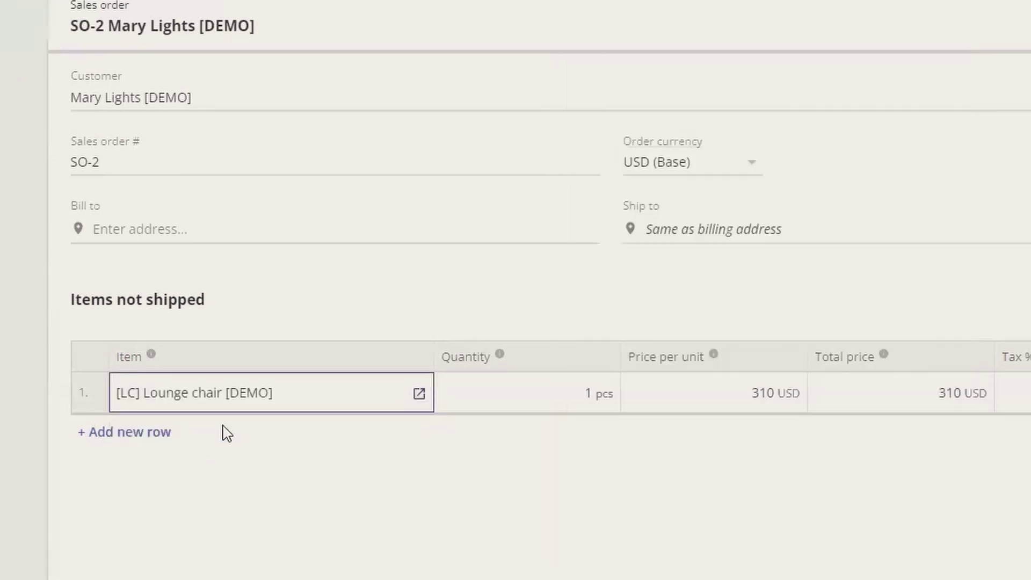
pyautogui.click(506, 402)
pyautogui.click(517, 395)
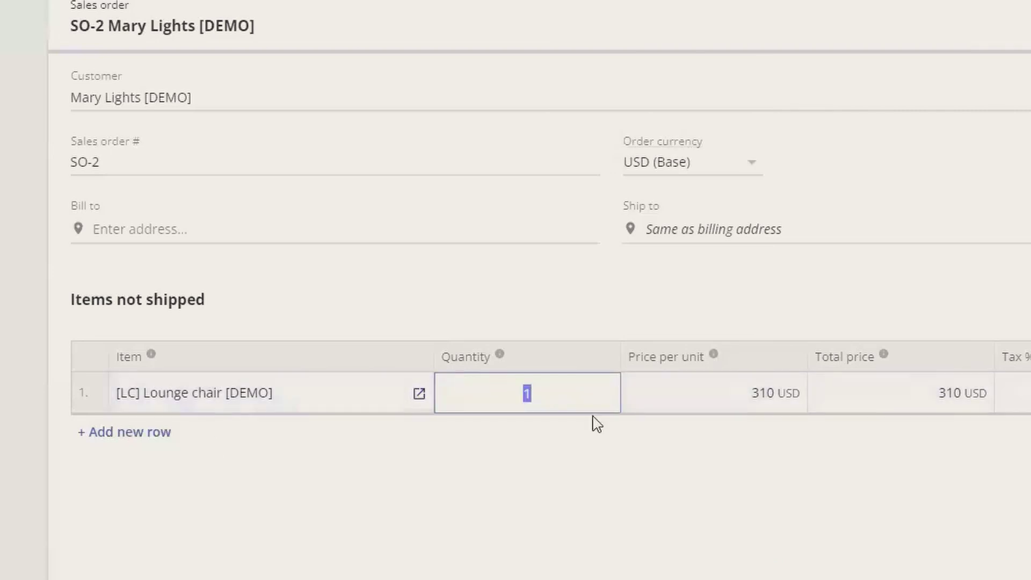
# Commit 5 pcs on the Lounge chair line, making the order 1860.00 USD.
pyautogui.click(689, 478)
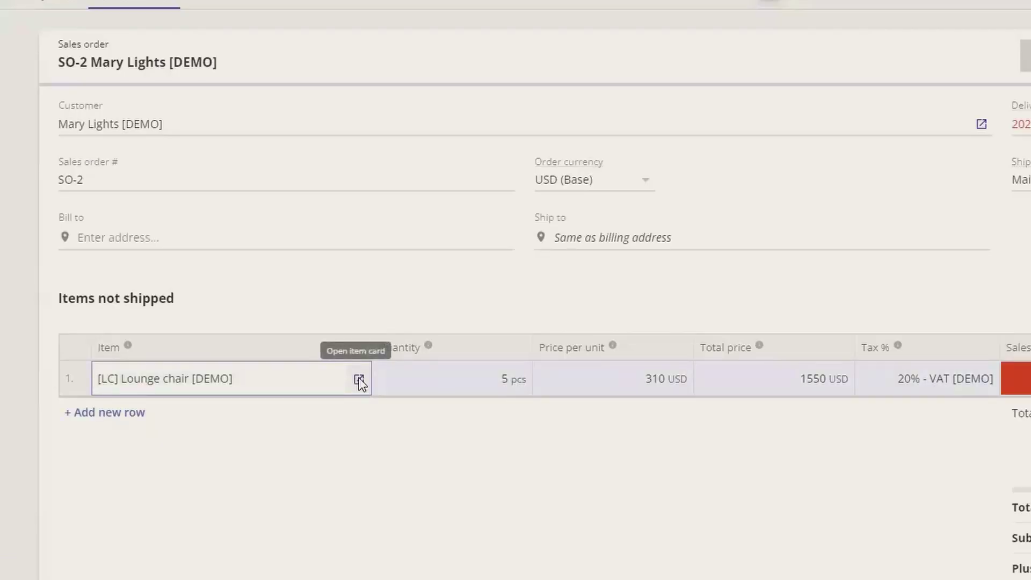
# Check the Lounge chair recipe's black paint quantity, then go back to Sales orders.
pyautogui.click(359, 379)
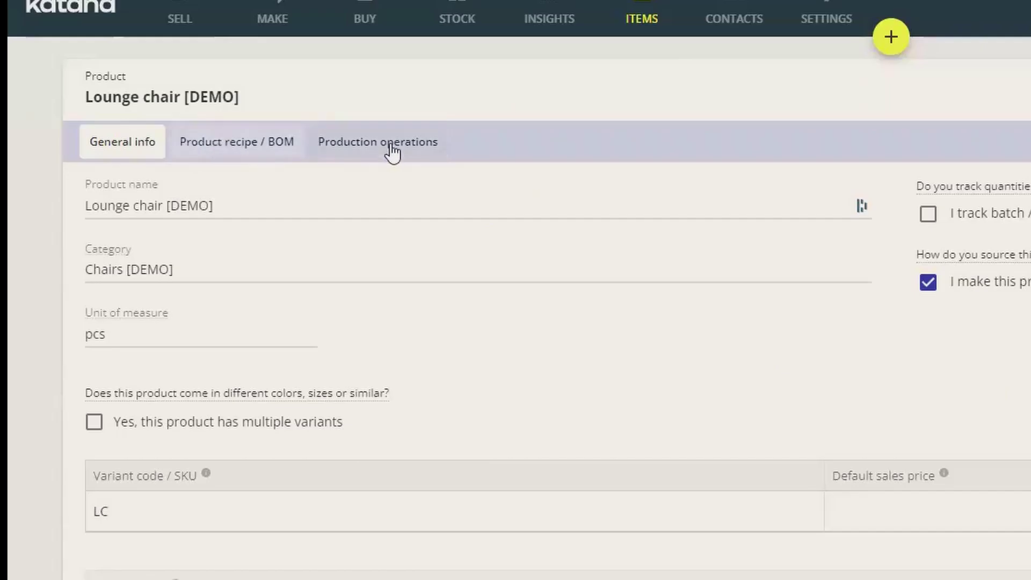
pyautogui.click(264, 142)
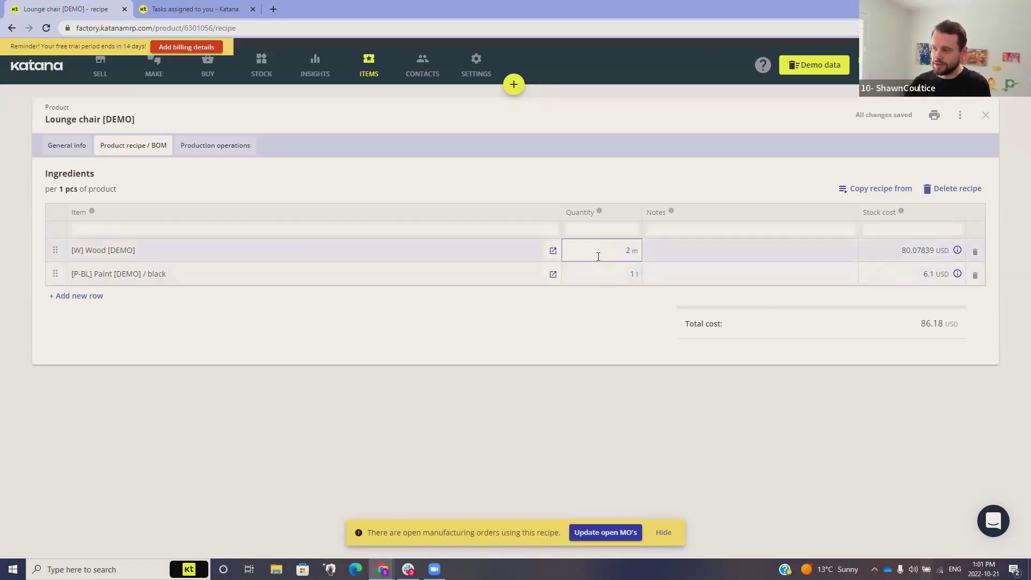
pyautogui.click(602, 274)
pyautogui.hotkey('alt', 'Left')
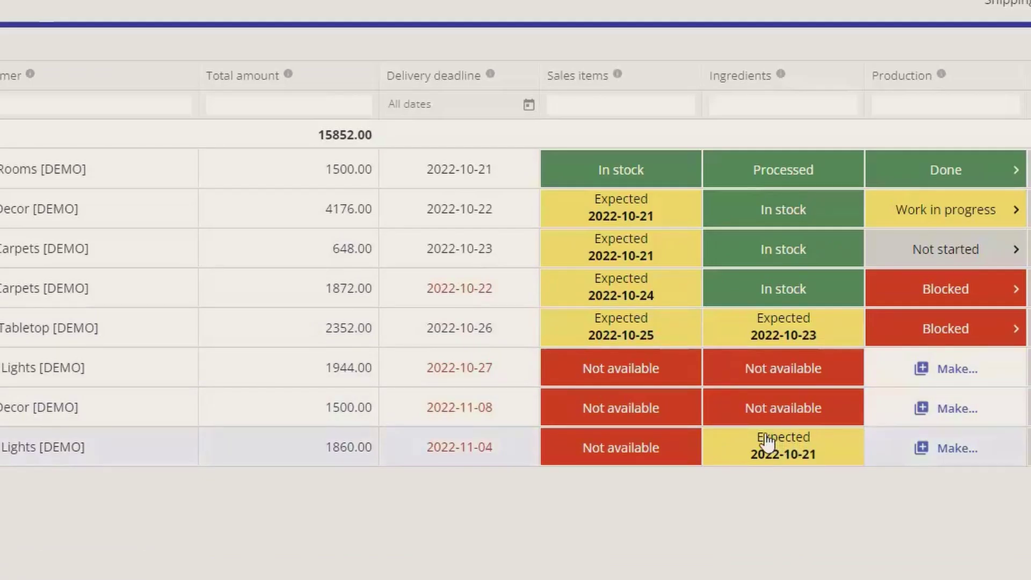
# Open the 1860.00 sales order in row 8 via its Ingredients cell.
pyautogui.click(767, 442)
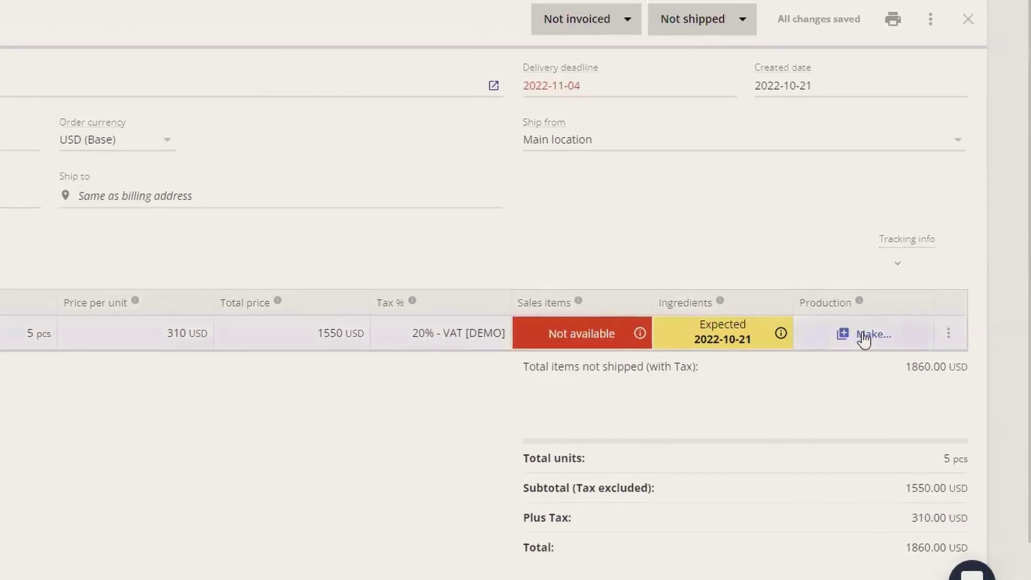
pyautogui.click(865, 337)
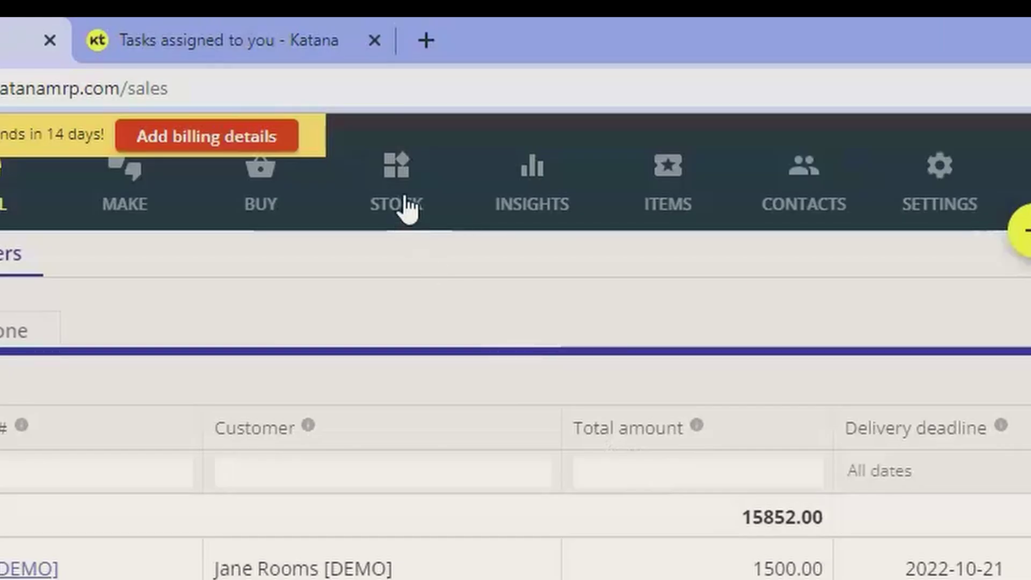
# Filter Stock > Products by '-' in Missing to list the three short products.
pyautogui.click(408, 207)
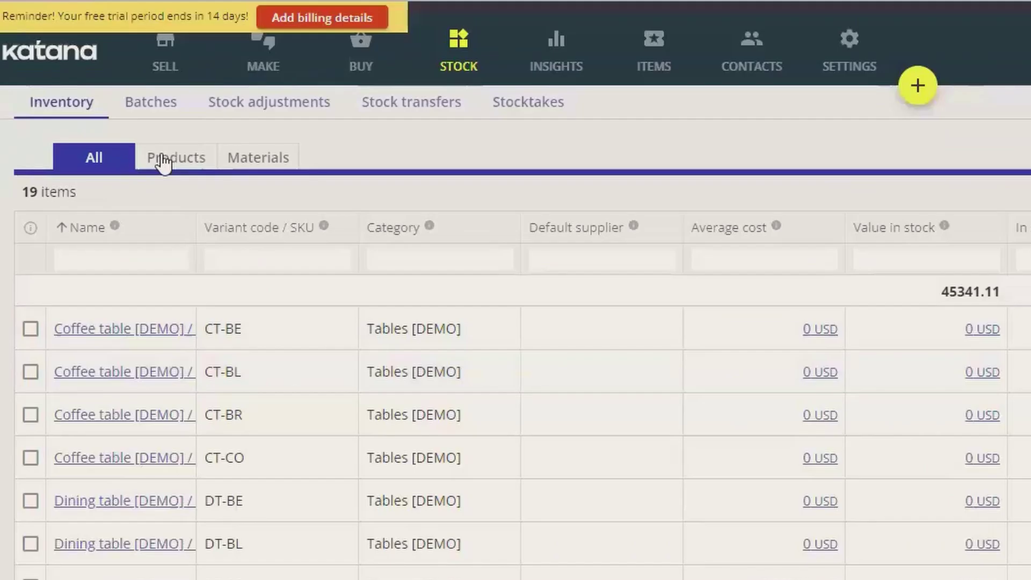
pyautogui.click(163, 161)
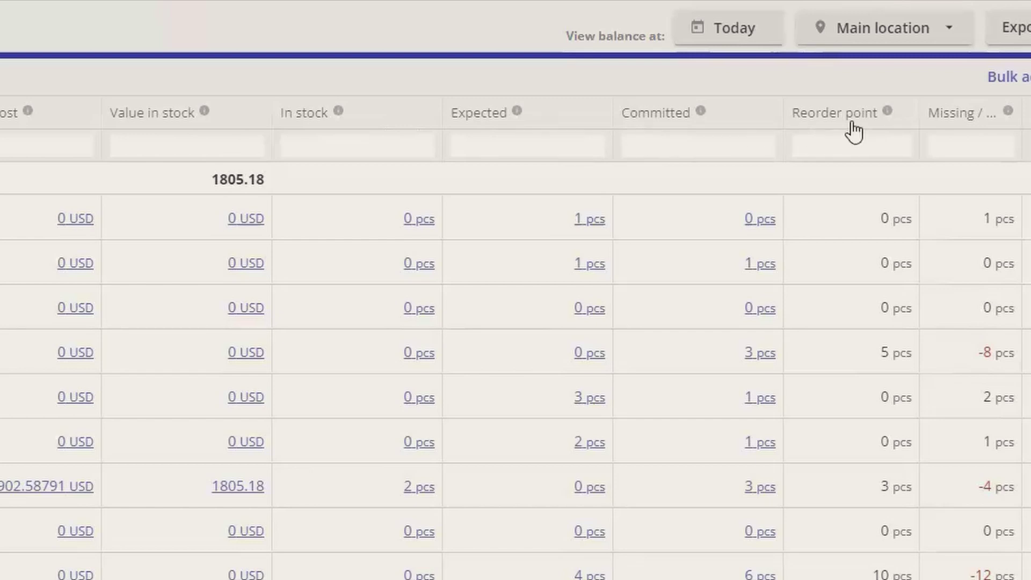
pyautogui.click(946, 143)
pyautogui.write('-')
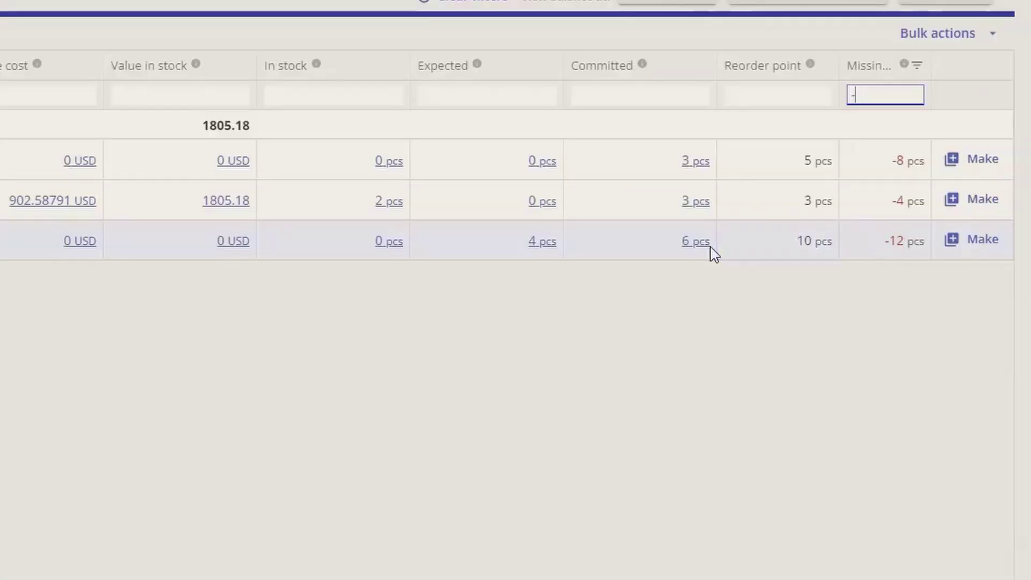
# Make manufacturing order MO-1 for 12 Lounge chairs and open it.
pyautogui.click(687, 247)
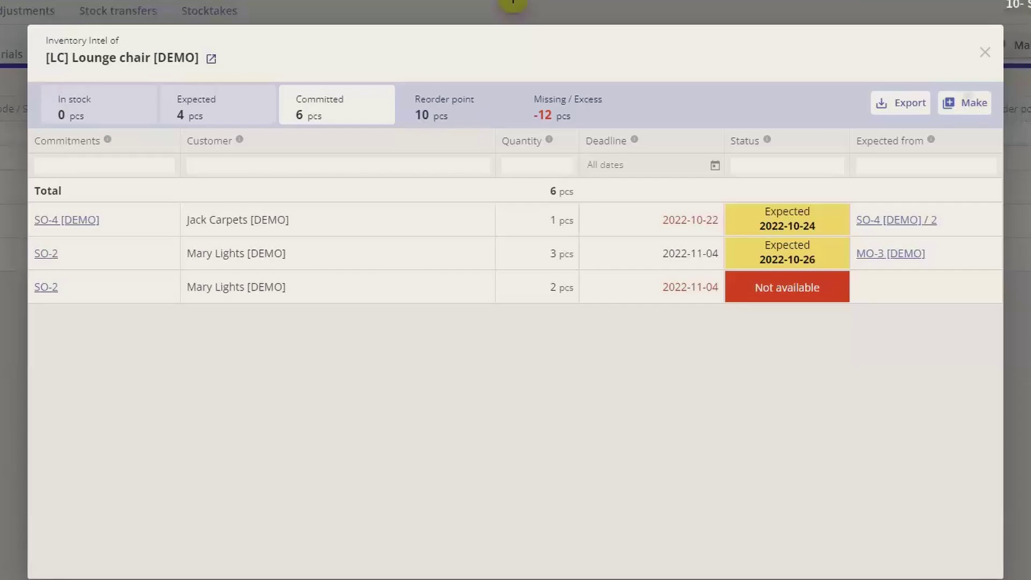
pyautogui.click(964, 103)
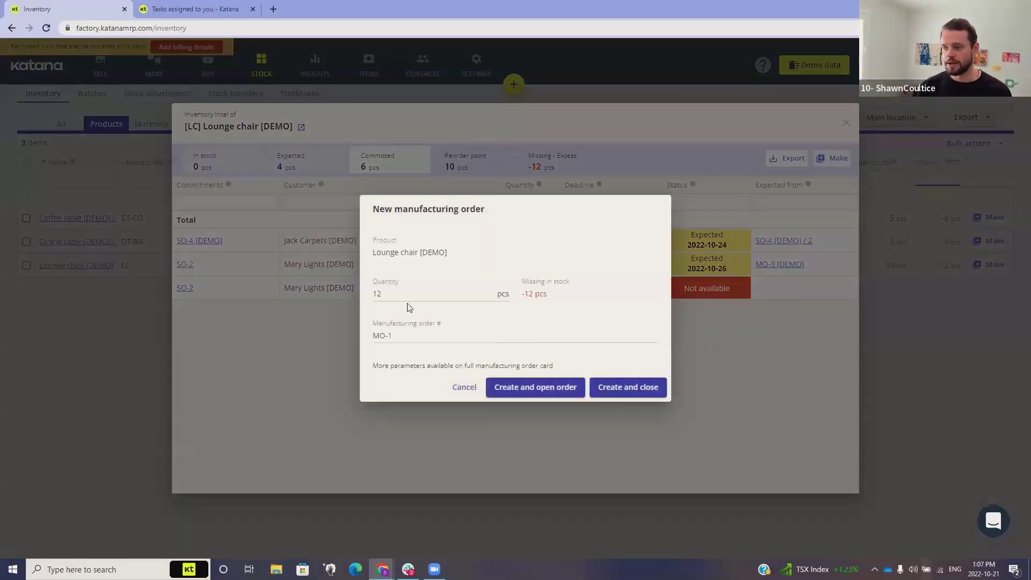
pyautogui.click(407, 304)
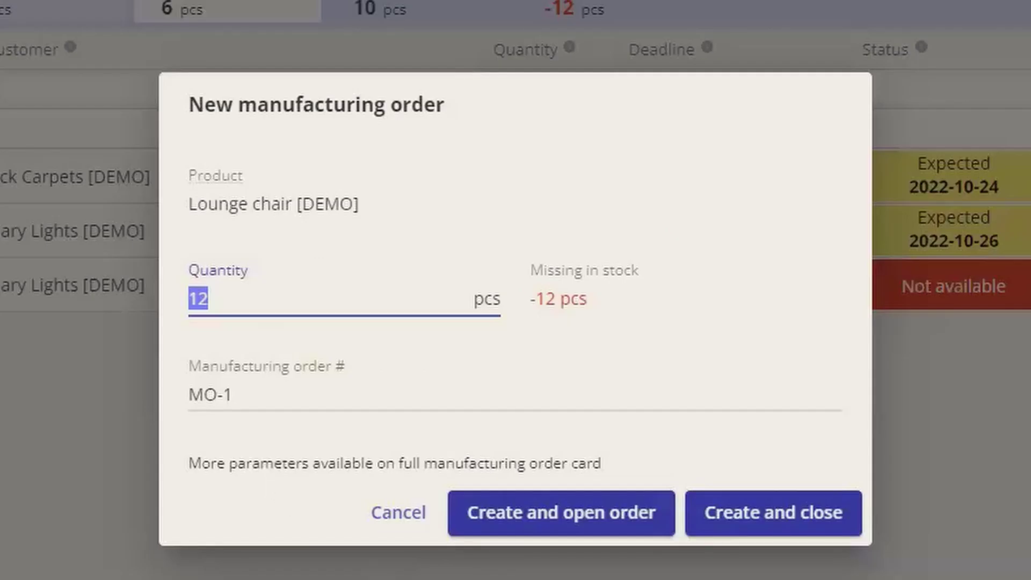
pyautogui.click(606, 524)
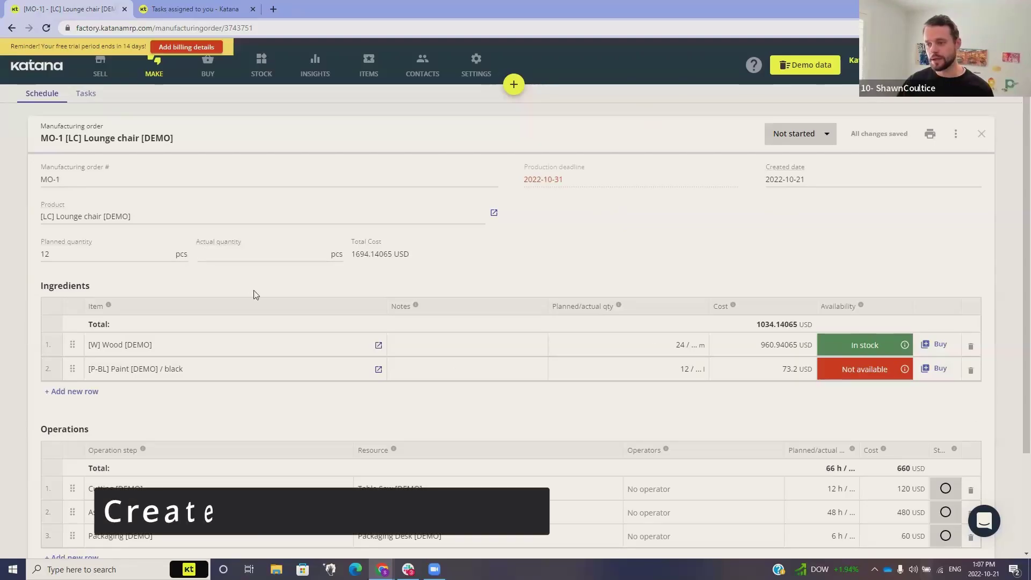
# Scroll down MO-1 to review its ingredients and three operations.
pyautogui.scroll(-1, 69, 295)
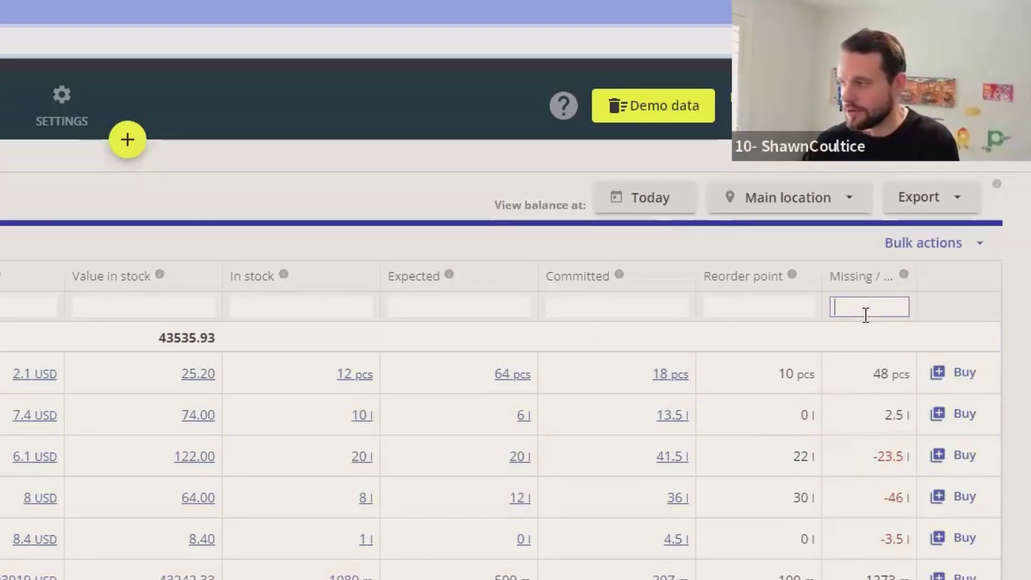
# Create and open a 648.90 Paint Supplier [DEMO] purchase order for black paint plus the supplier's other missing items.
pyautogui.write('-')
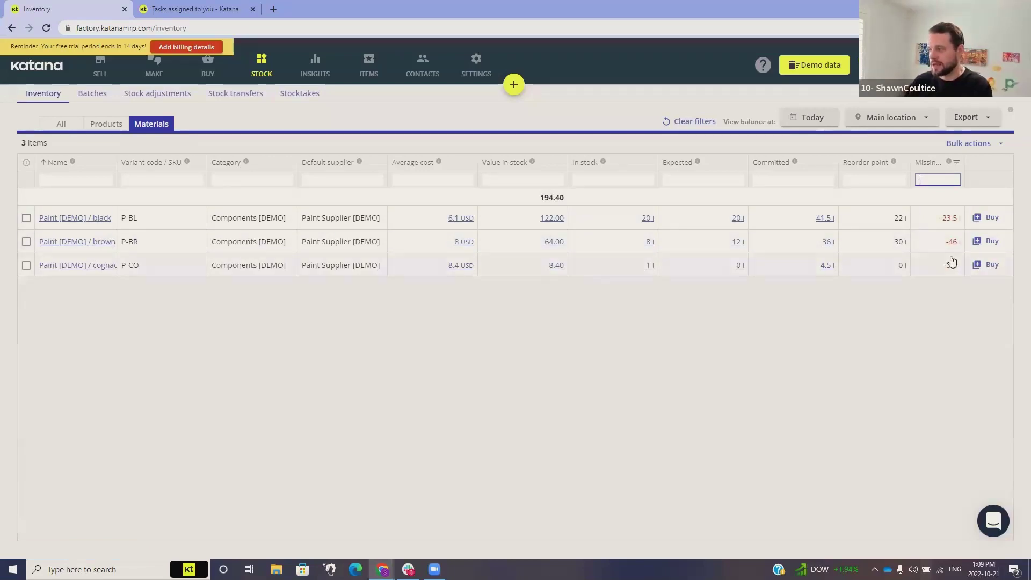
pyautogui.click(978, 220)
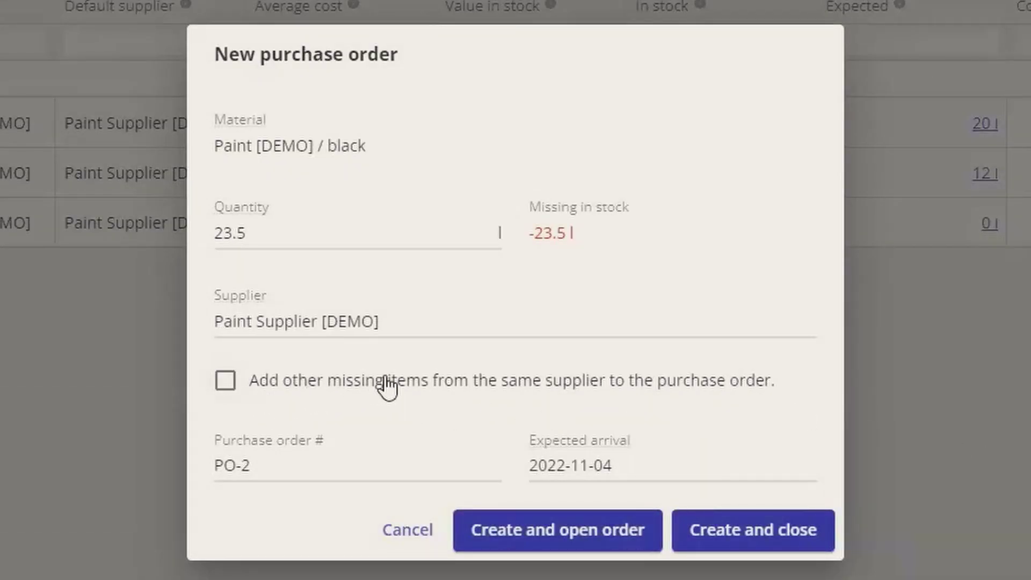
pyautogui.click(225, 380)
pyautogui.click(598, 541)
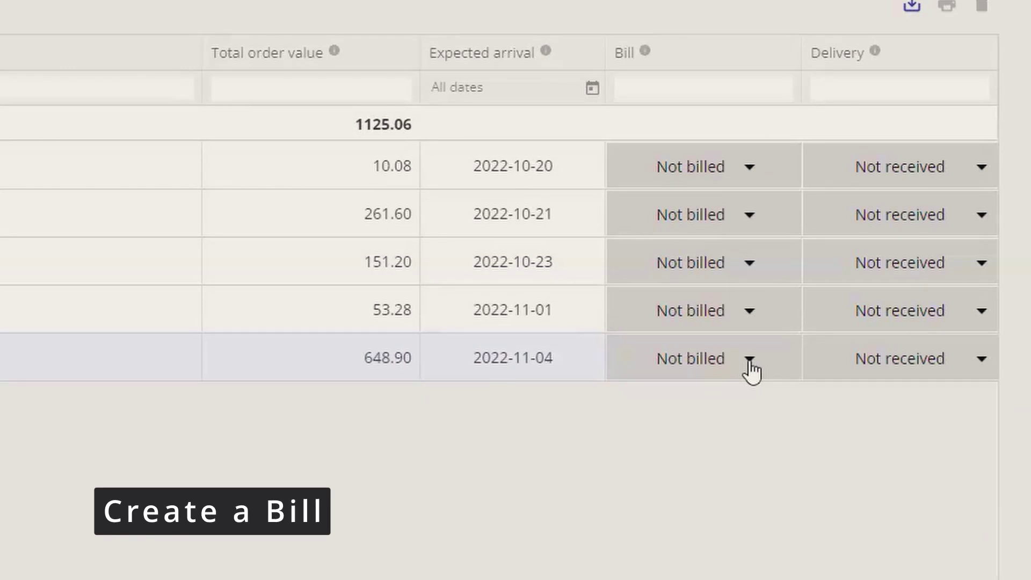
# Create a QuickBooks bill for the 2022-11-04 paint order PO-21 and view the $540.75 bill.
pyautogui.click(749, 360)
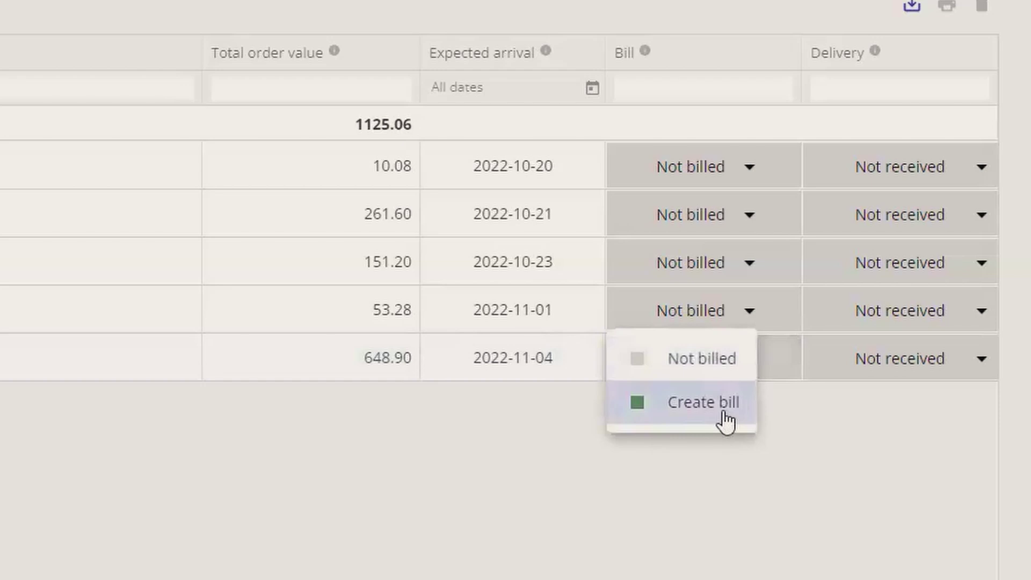
pyautogui.click(726, 416)
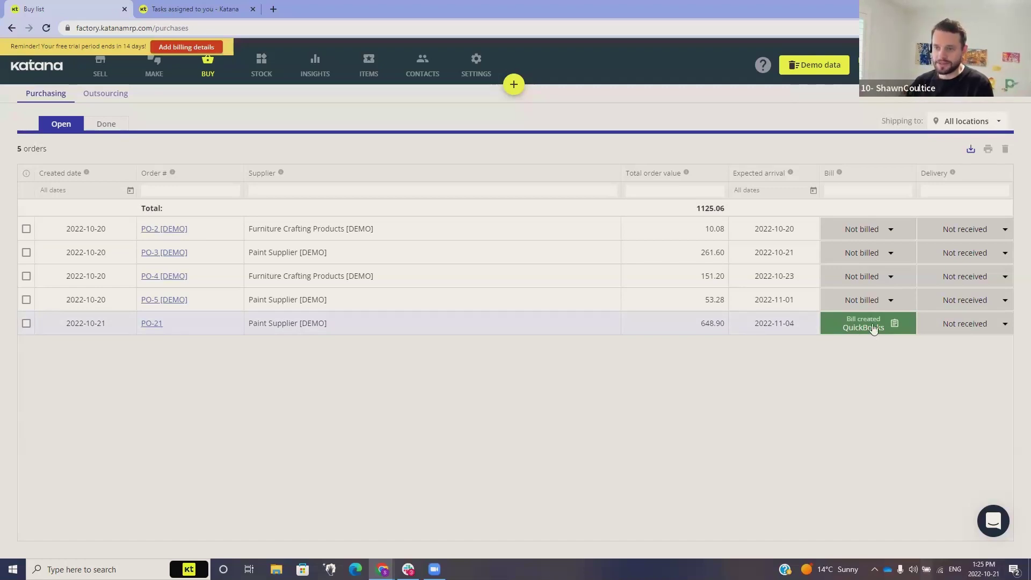
pyautogui.click(873, 327)
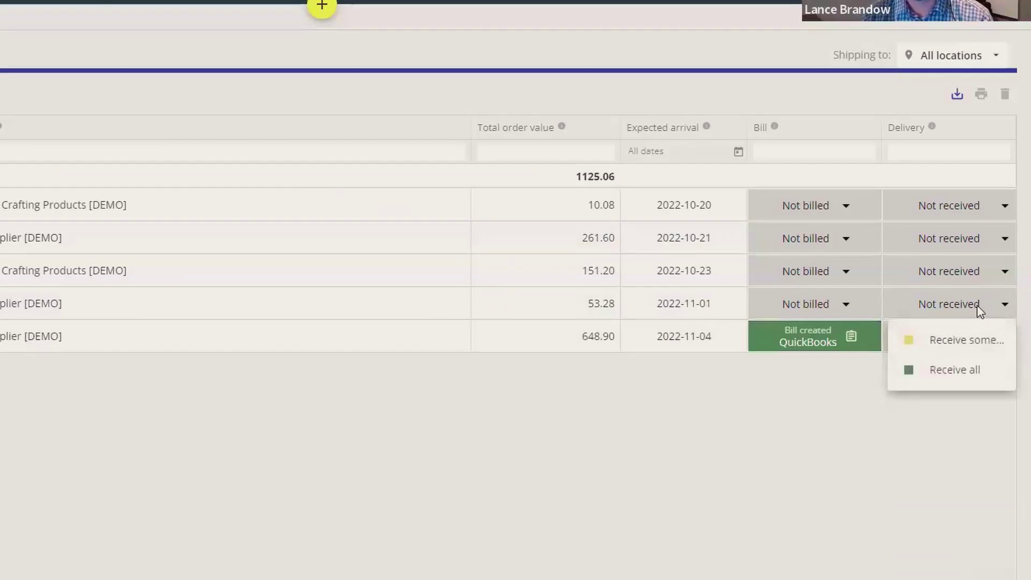
# Receive all items on paint order PO-21 and confirm it appears in the Done purchase orders.
pyautogui.click(975, 367)
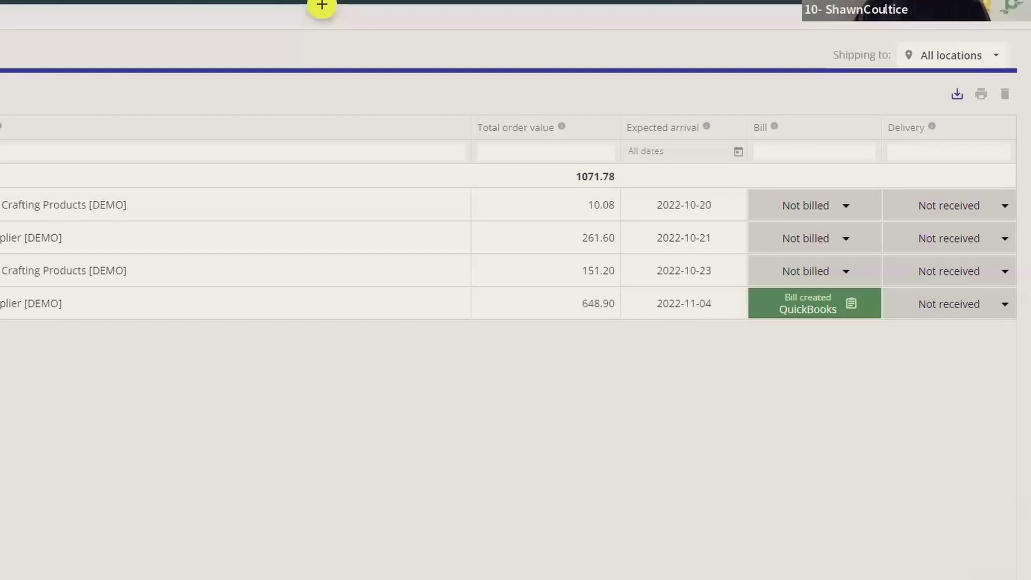
pyautogui.click(177, 168)
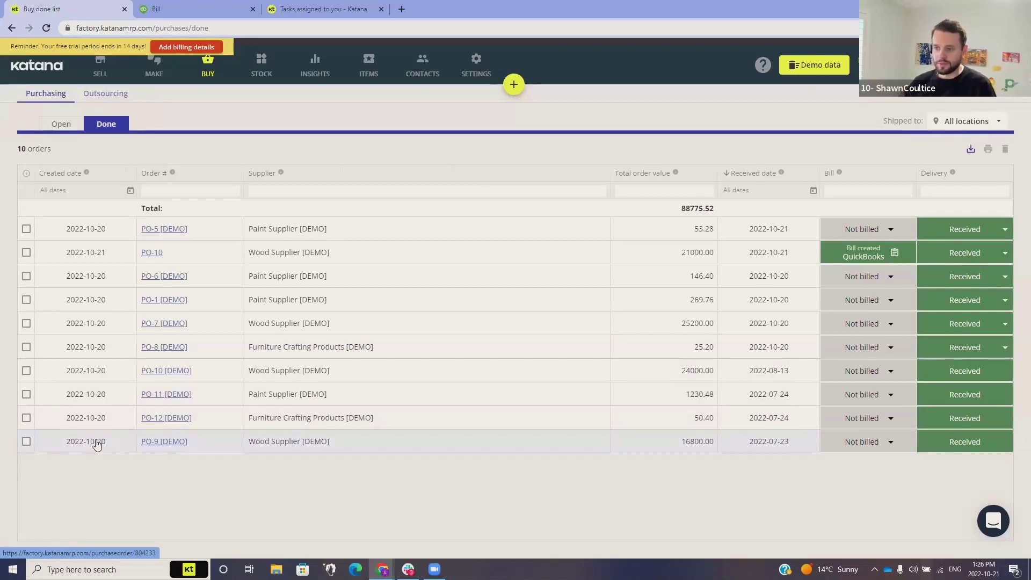
pyautogui.click(891, 442)
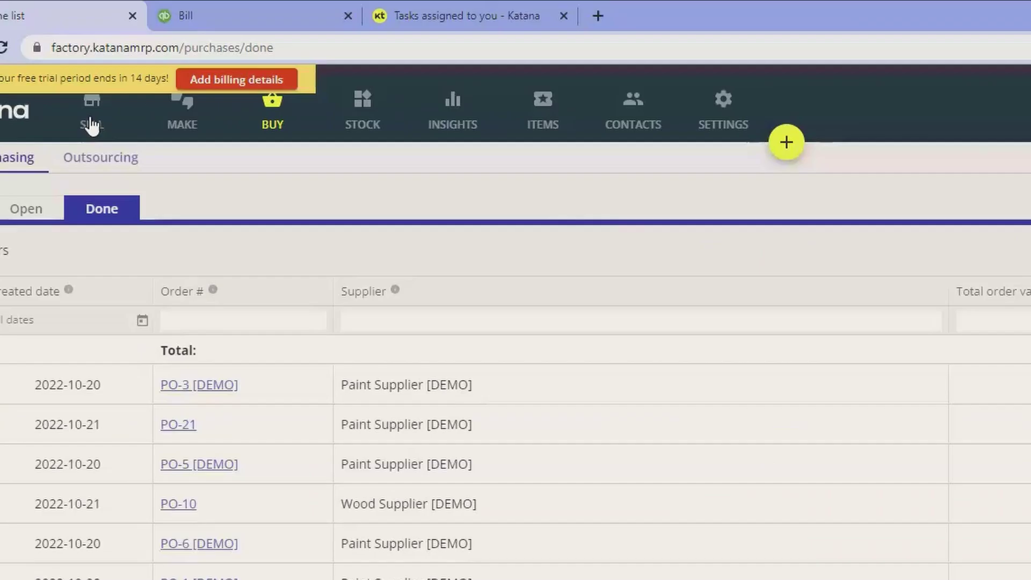
# Open manufacturing order MO-1 from sales order row 8's Production cell and review its stocked materials.
pyautogui.click(91, 125)
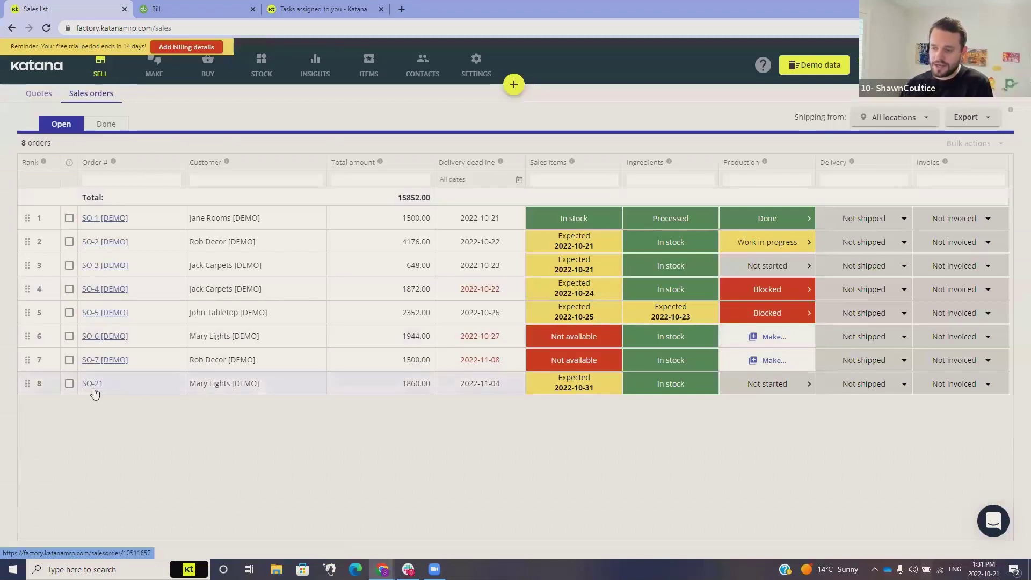
pyautogui.click(778, 384)
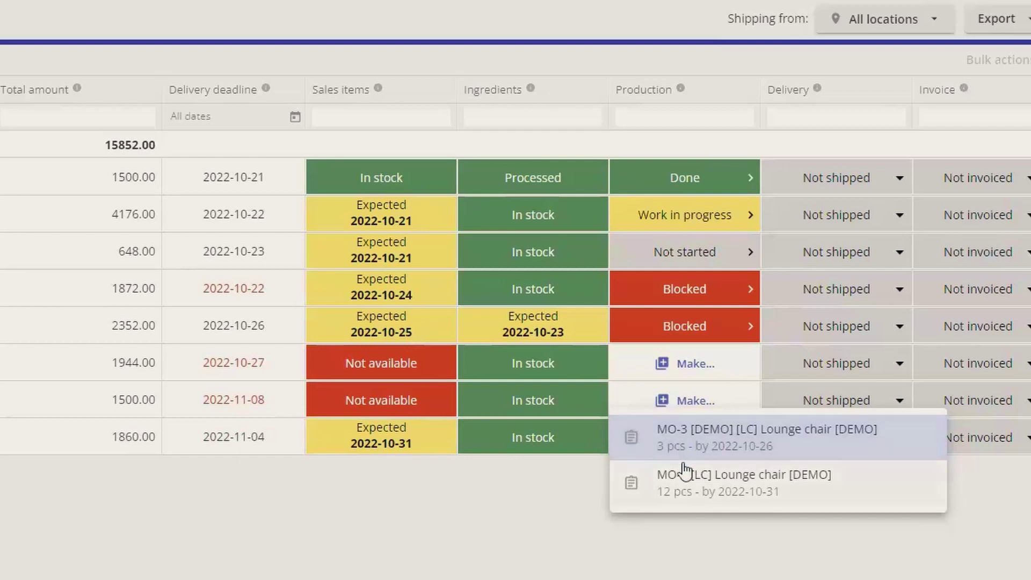
pyautogui.click(689, 483)
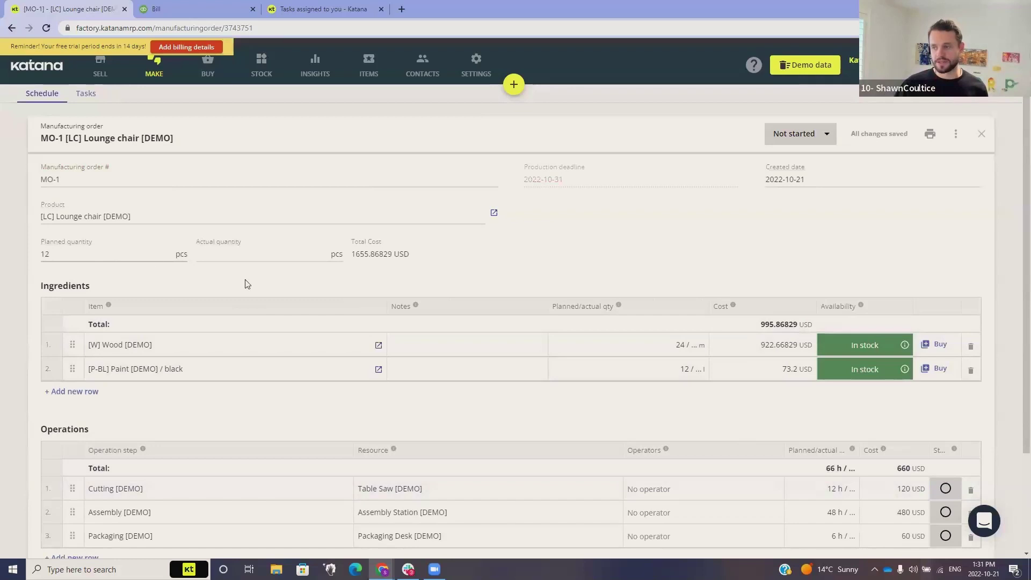
pyautogui.scroll(-1, 322, 295)
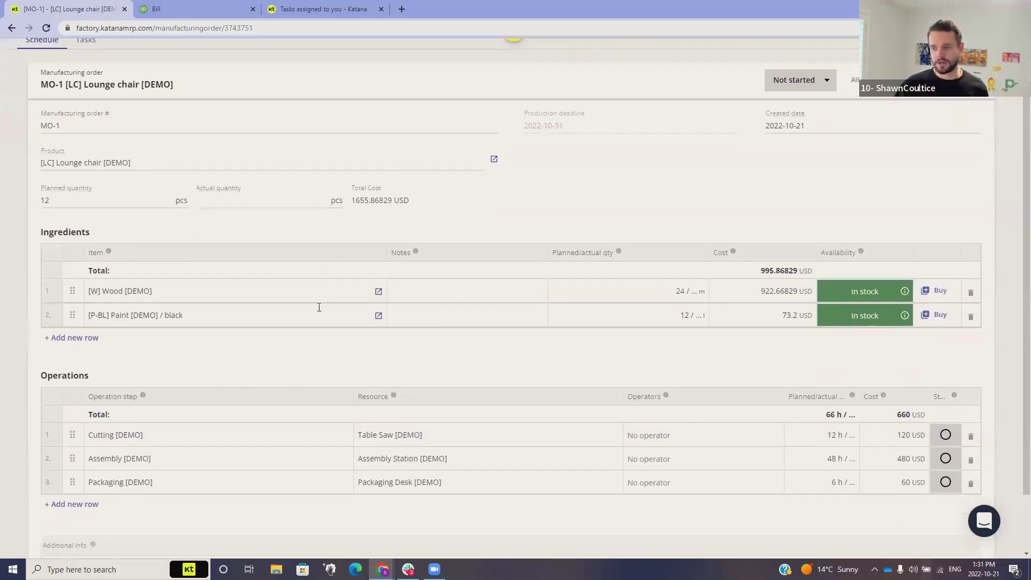